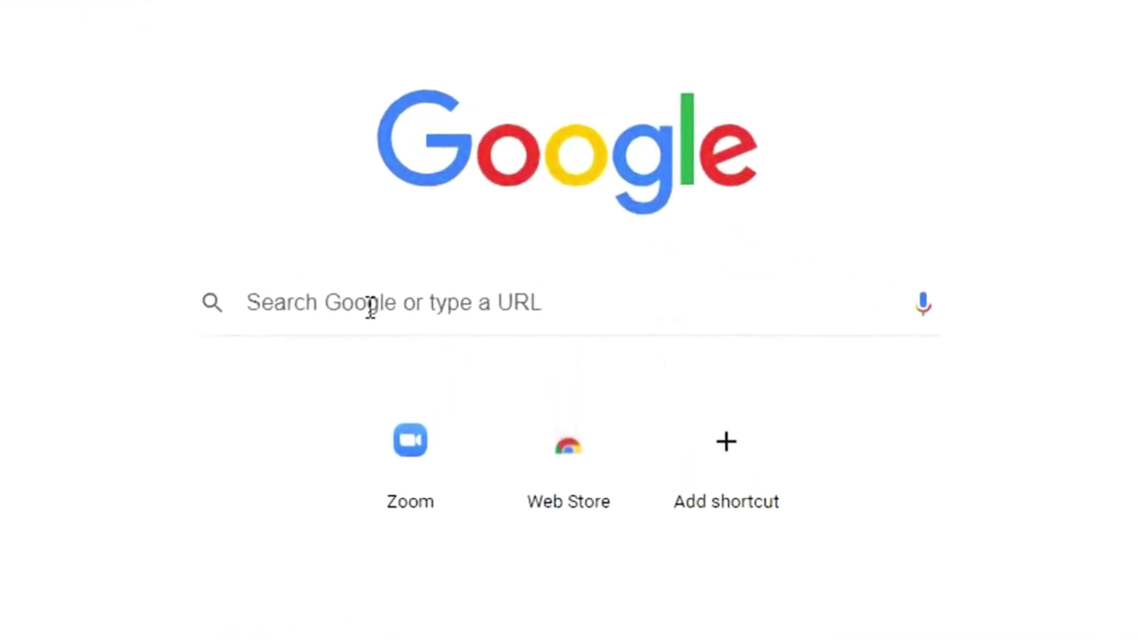
Search Google for 'zoom download'.
left_click(369, 306)
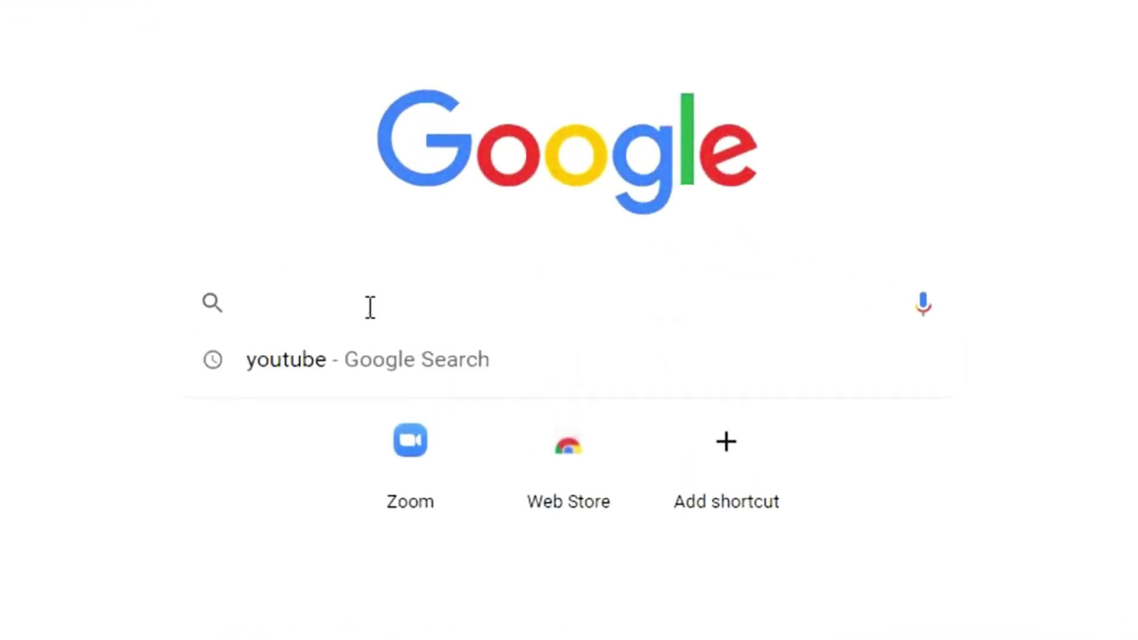
type("zoom")
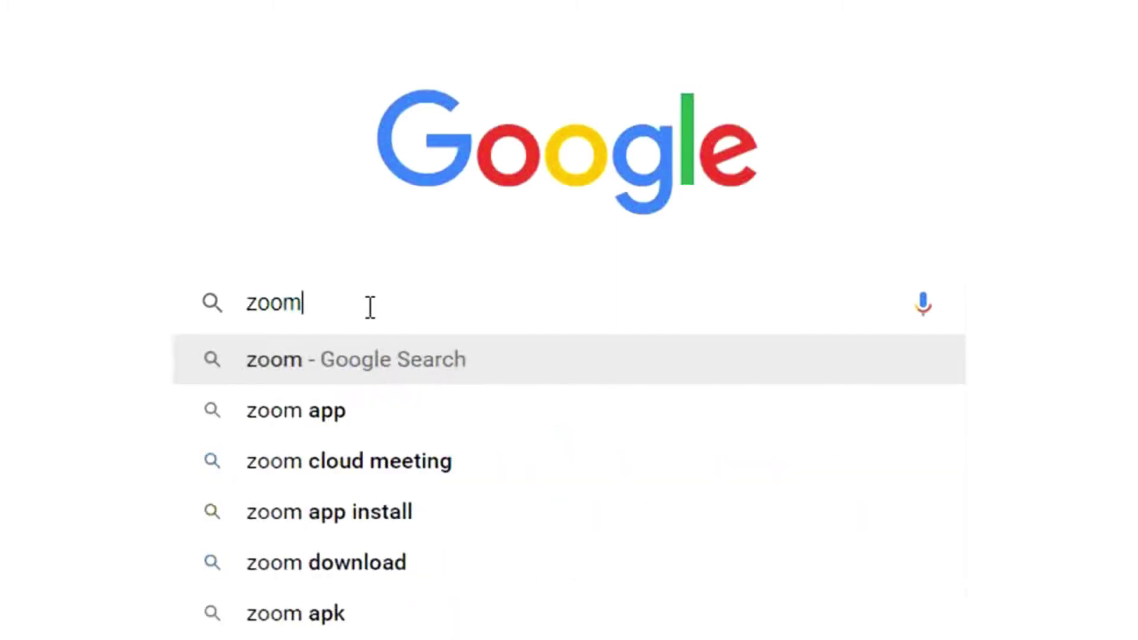
type(" down")
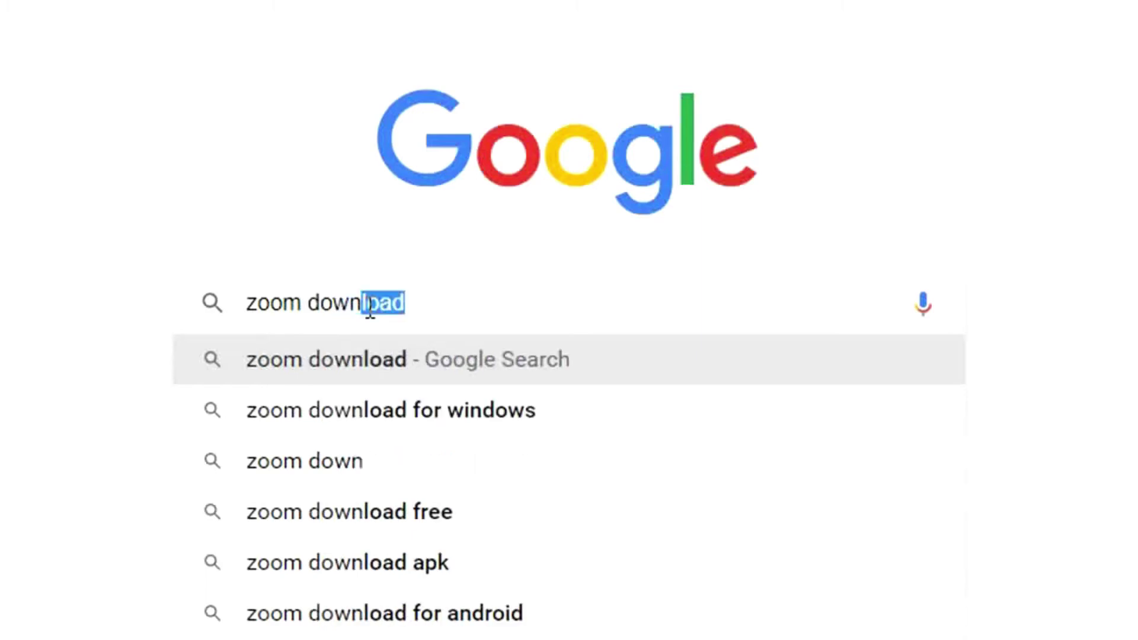
type("load")
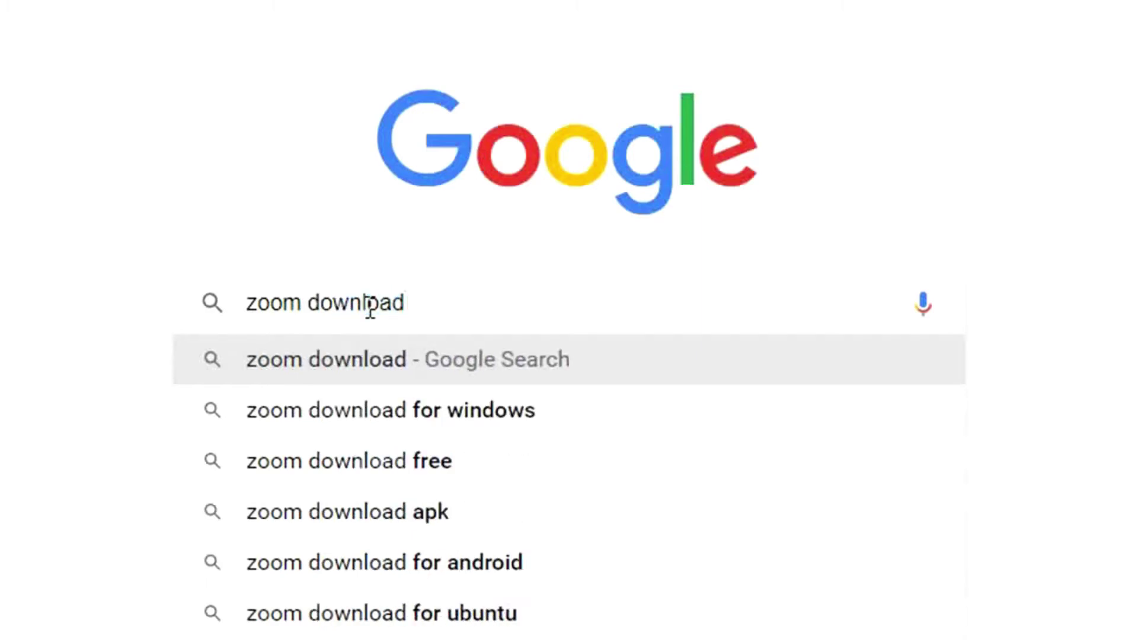
key("Return")
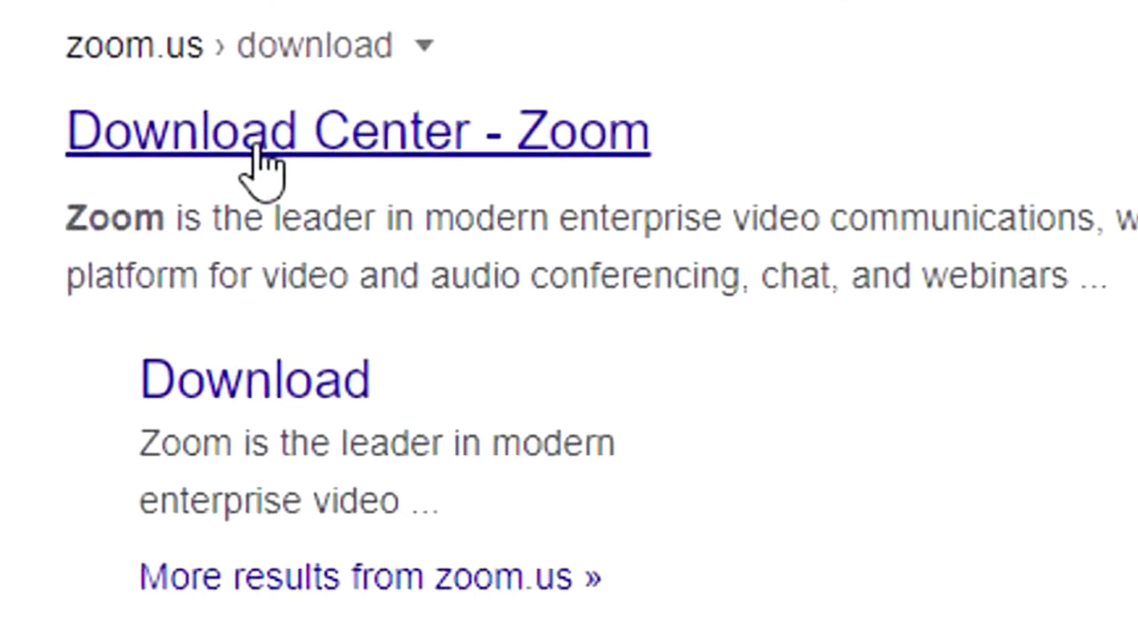
Open the Download Center - Zoom result and scroll through its downloads, then back up.
left_click(260, 148)
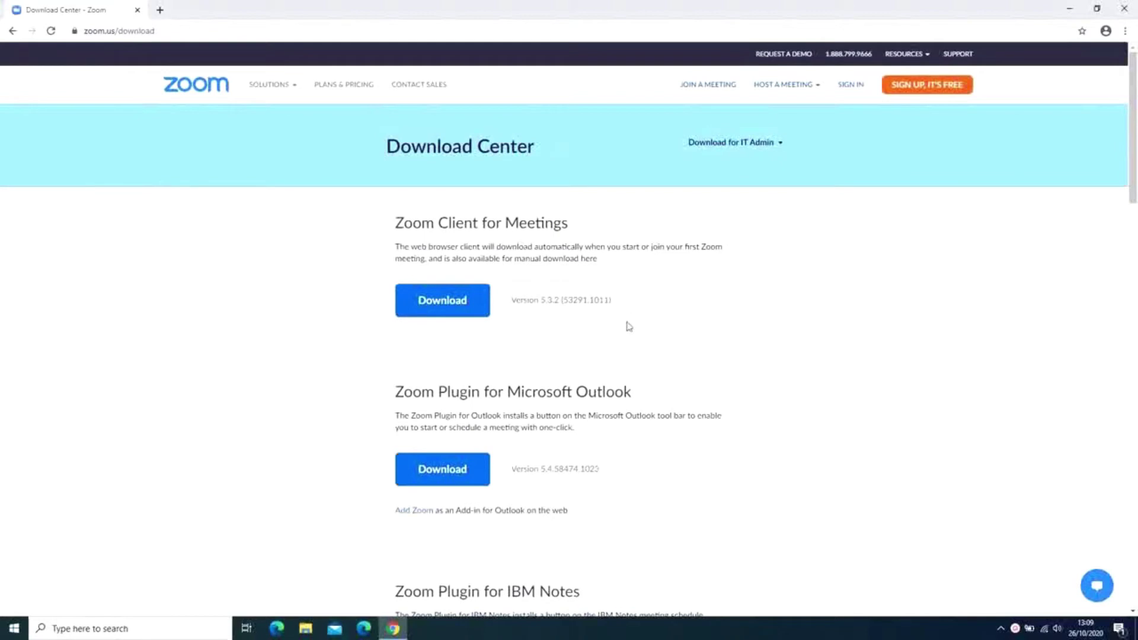
scroll(480, 326, "down", 5)
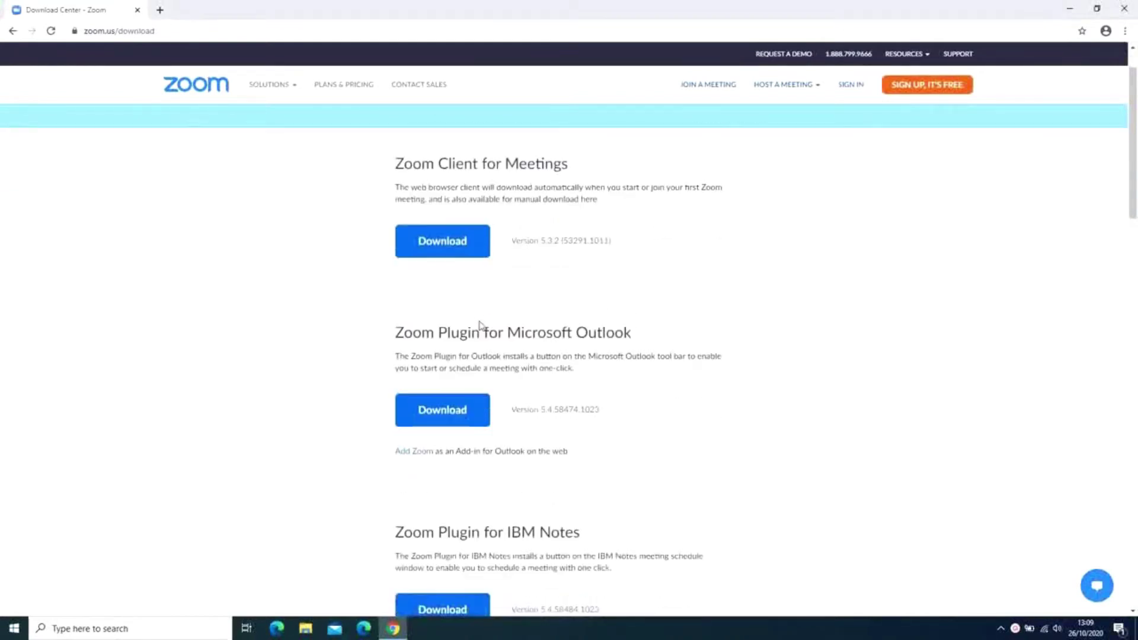
scroll(481, 326, "down", 10)
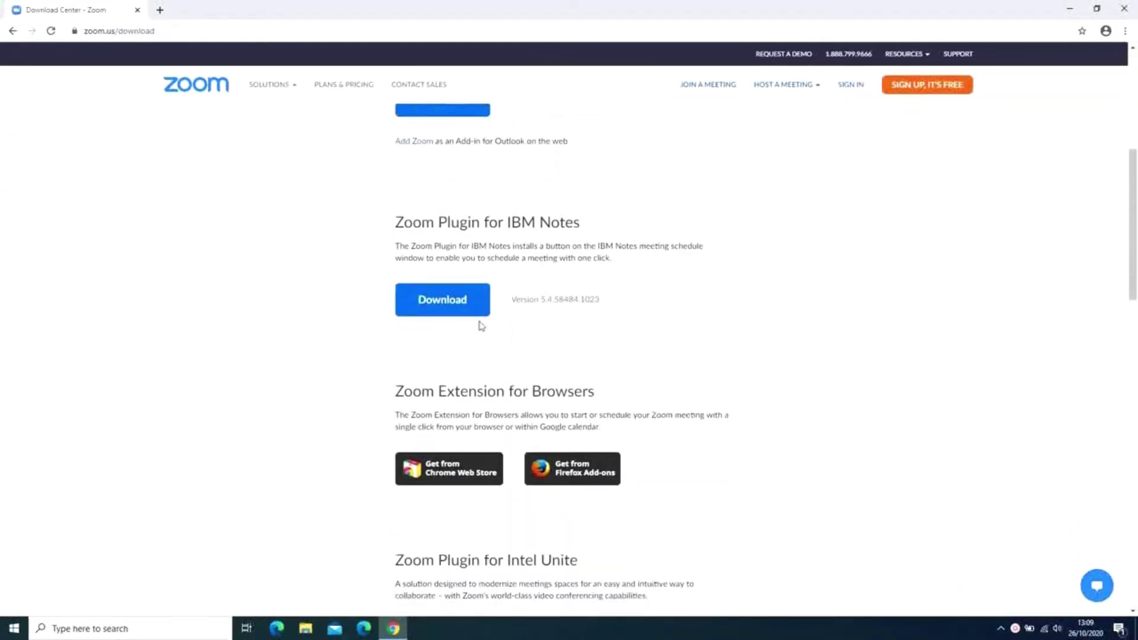
scroll(480, 326, "down", 8)
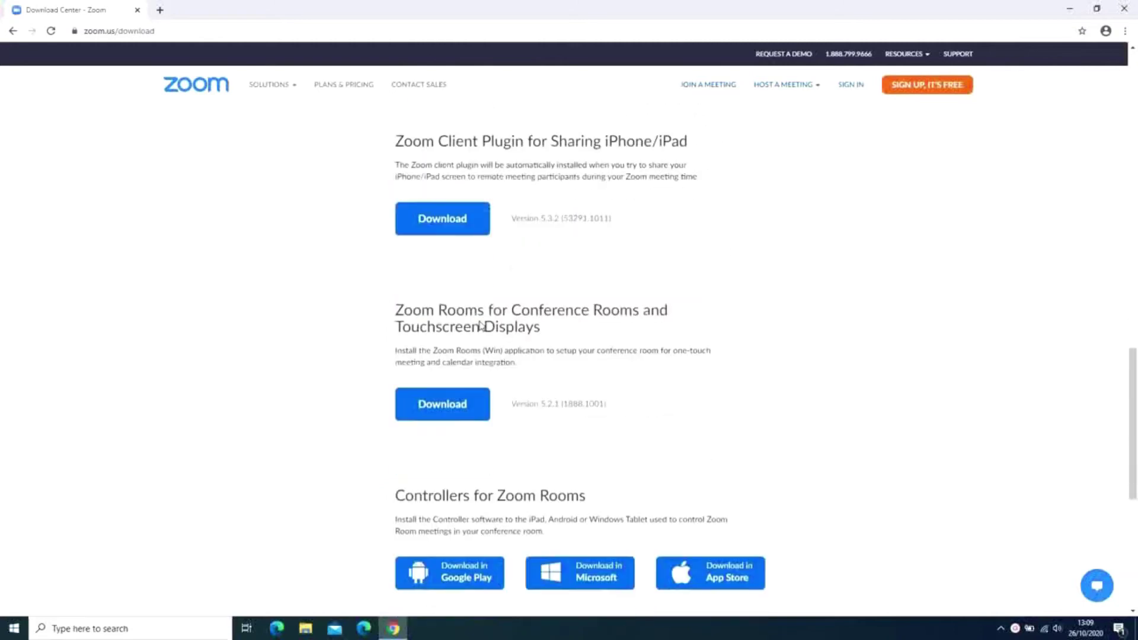
scroll(480, 322, "down", 2)
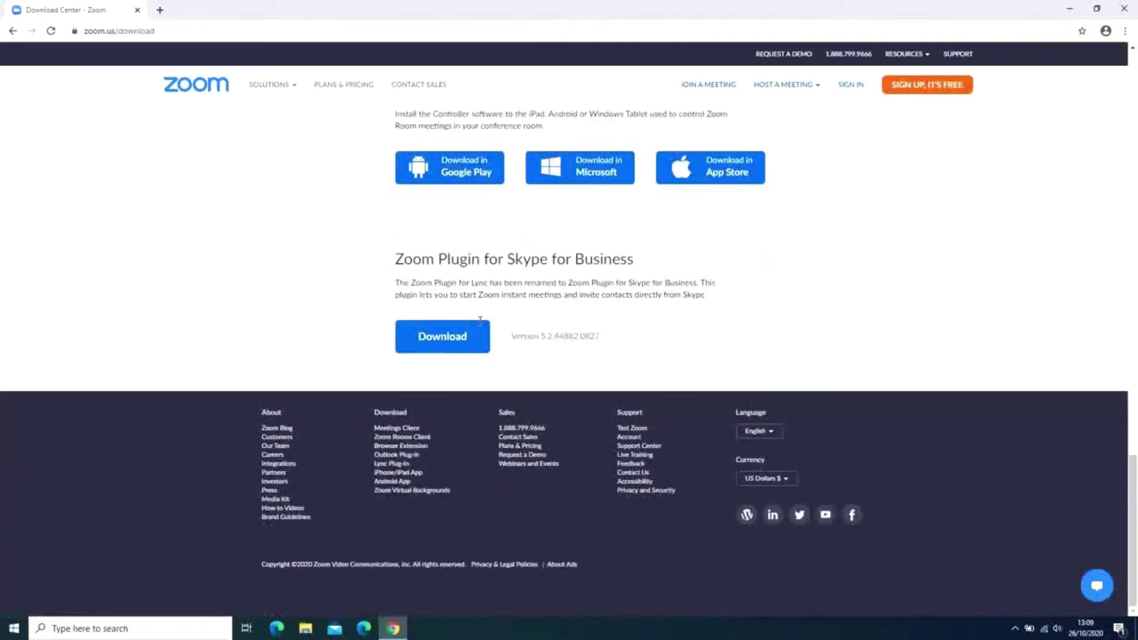
scroll(479, 325, "up", 10)
scroll(481, 325, "up", 18)
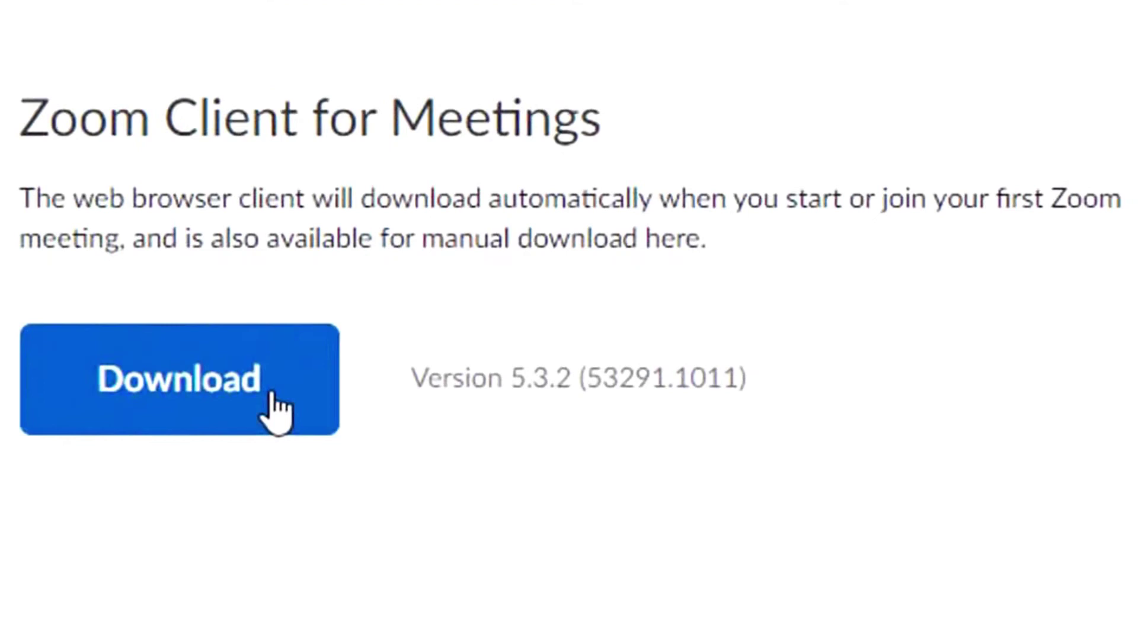
Download ZoomInstaller.exe for Zoom Client for Meetings and show it in its folder.
left_click(276, 408)
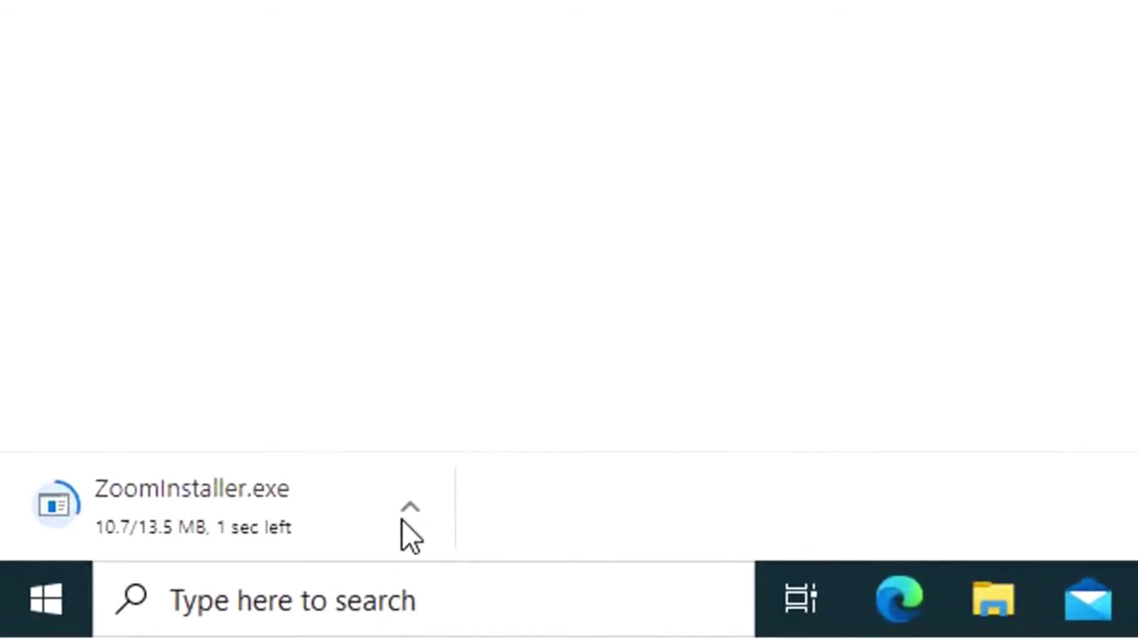
left_click(371, 524)
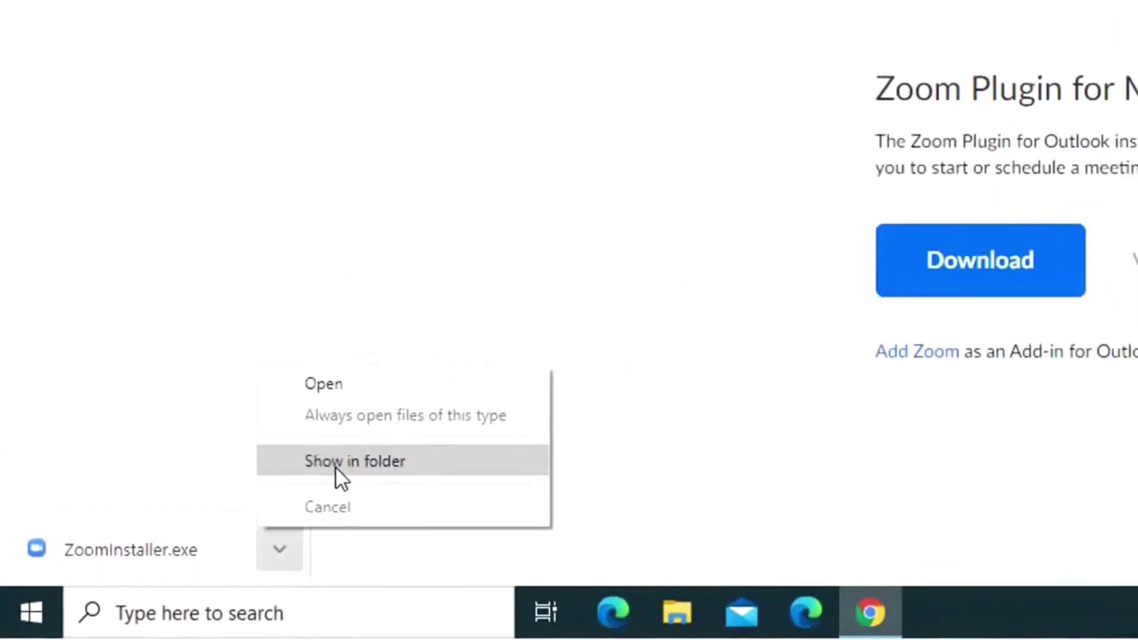
left_click(336, 465)
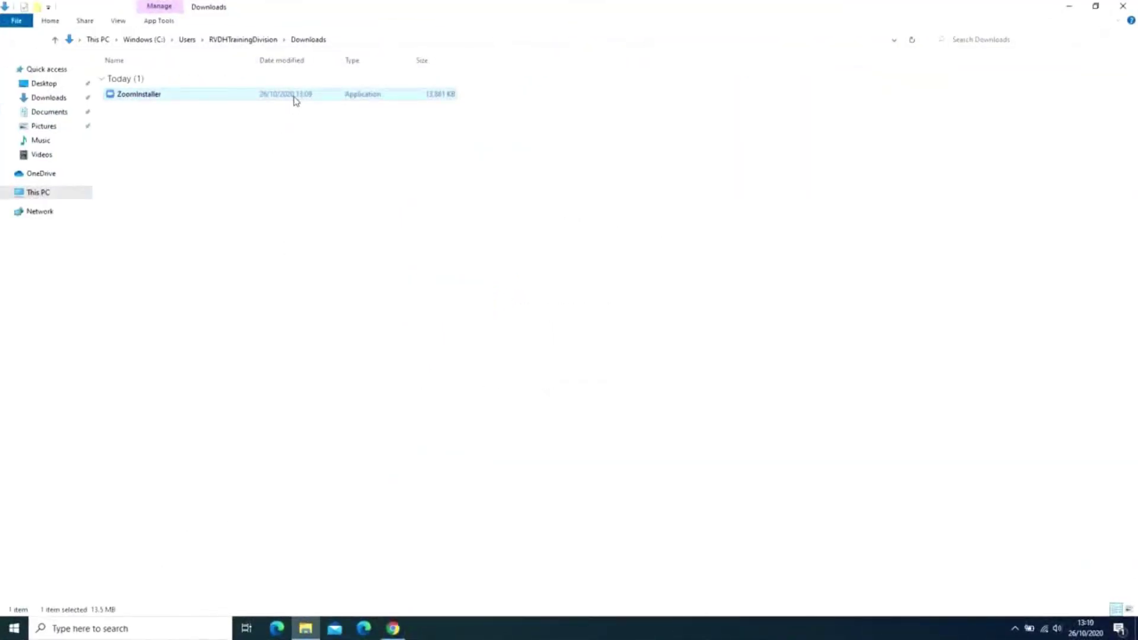
Run ZoomInstaller.exe from the Downloads folder.
double_click(296, 100)
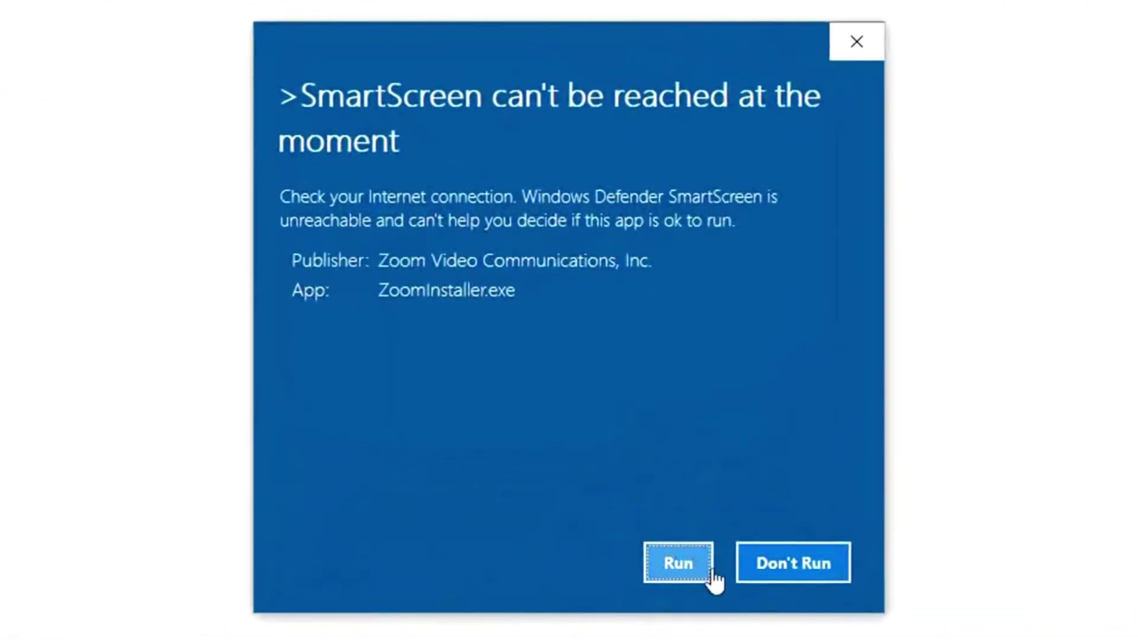
Let ZoomInstaller.exe run past the SmartScreen warning so Zoom 5.3.2 installs.
left_click(678, 563)
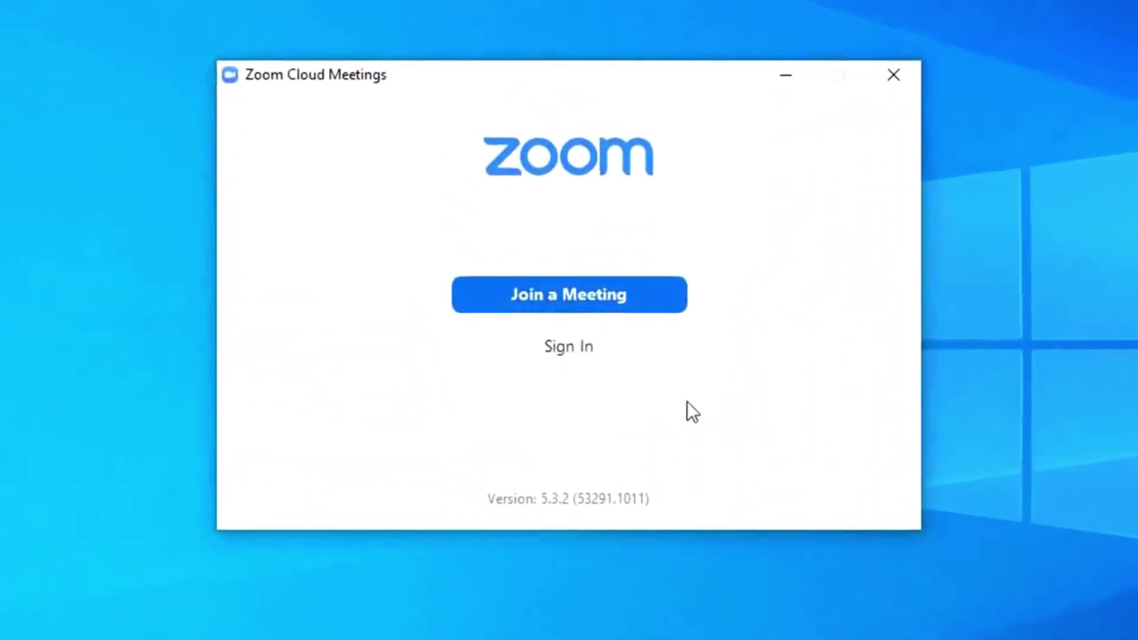
Go from Zoom's Sign In form to the Sign Up Free page.
left_click(595, 342)
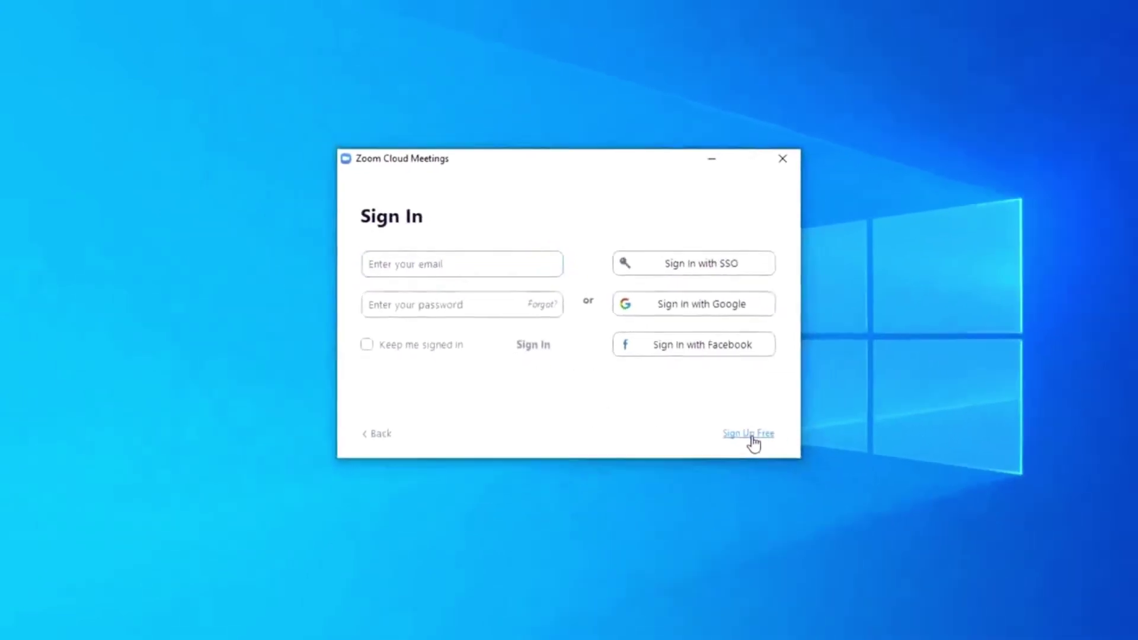
left_click(718, 415)
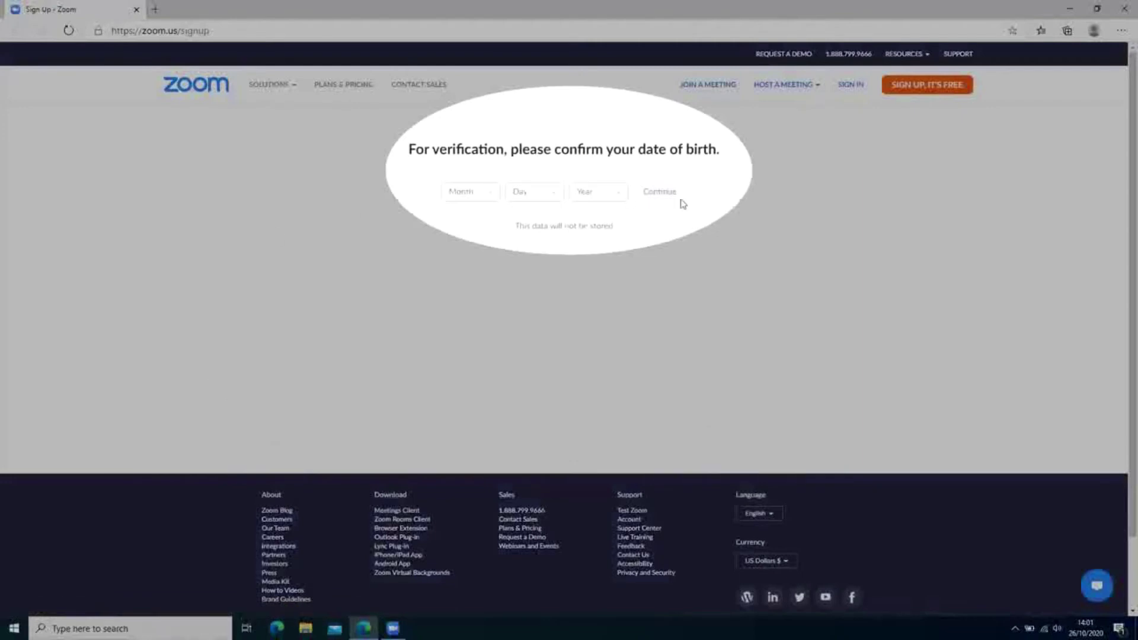
Choose a birth month and day with year 1985, then continue past age verification.
left_click(489, 198)
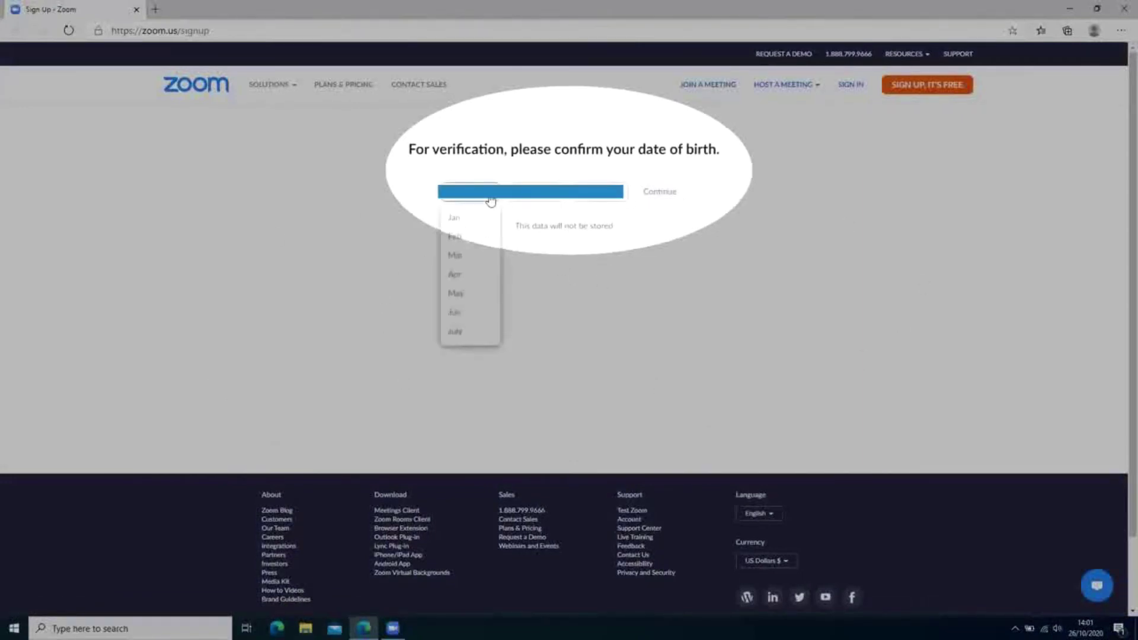
left_click(482, 221)
left_click(555, 203)
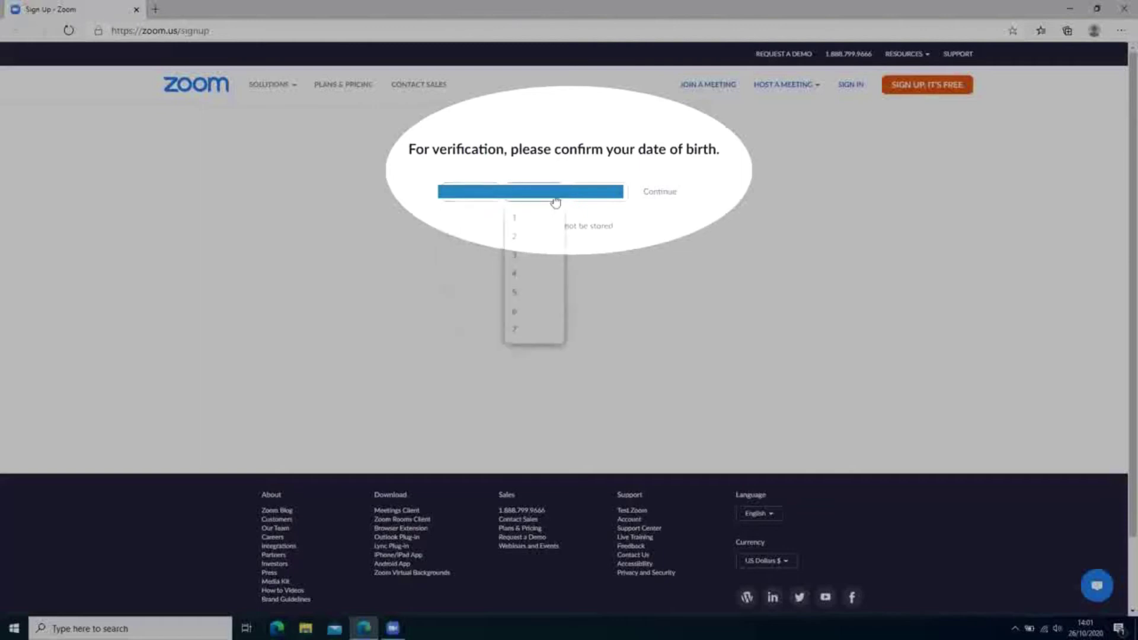
left_click(541, 217)
left_click(605, 199)
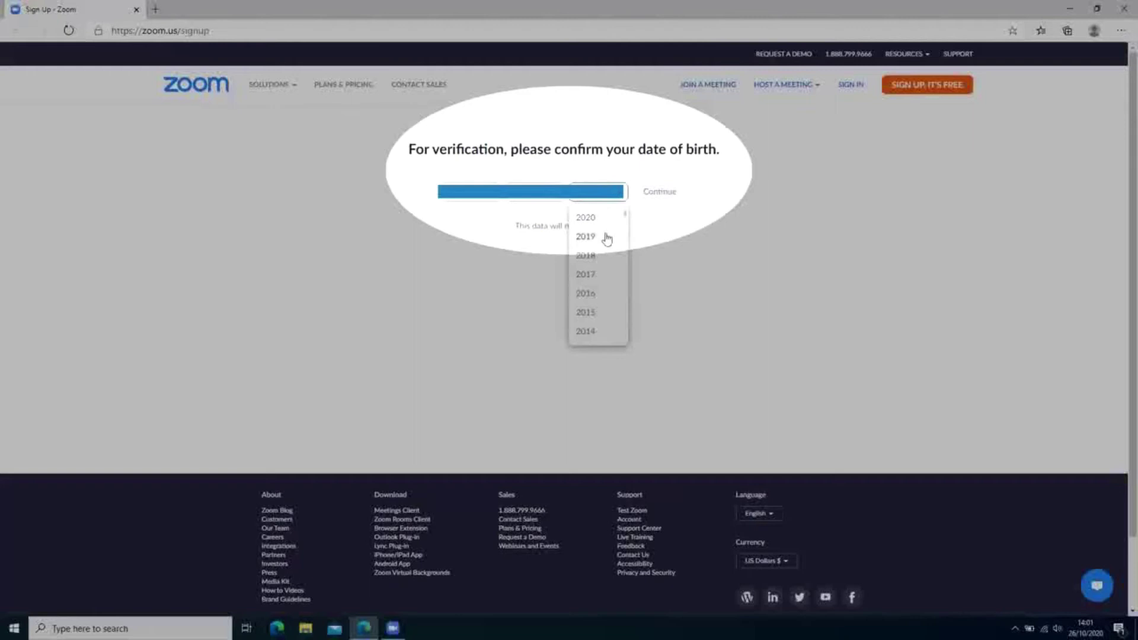
scroll(601, 292, "down", 1)
scroll(600, 293, "down", 1)
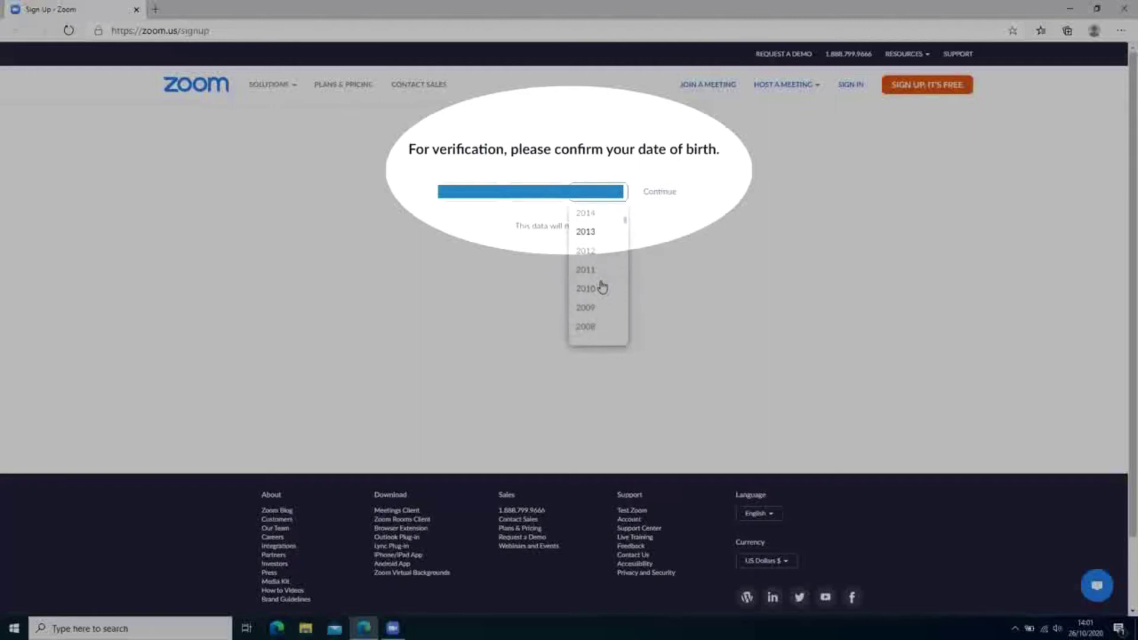
scroll(602, 287, "down", 5)
scroll(602, 287, "down", 1)
scroll(602, 287, "down", 2)
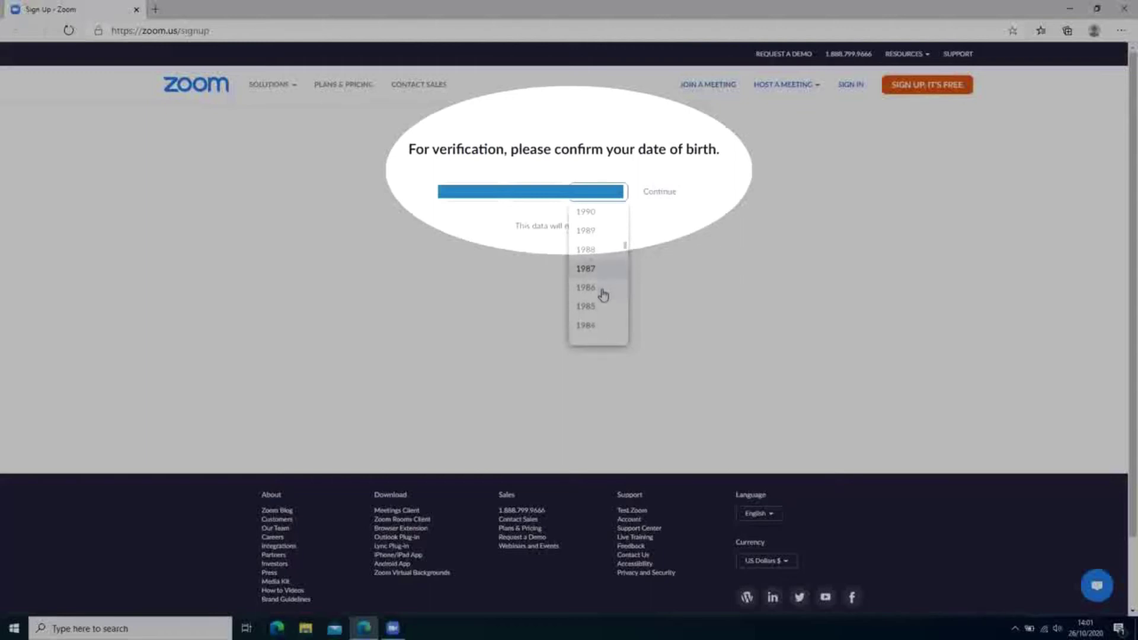
left_click(605, 306)
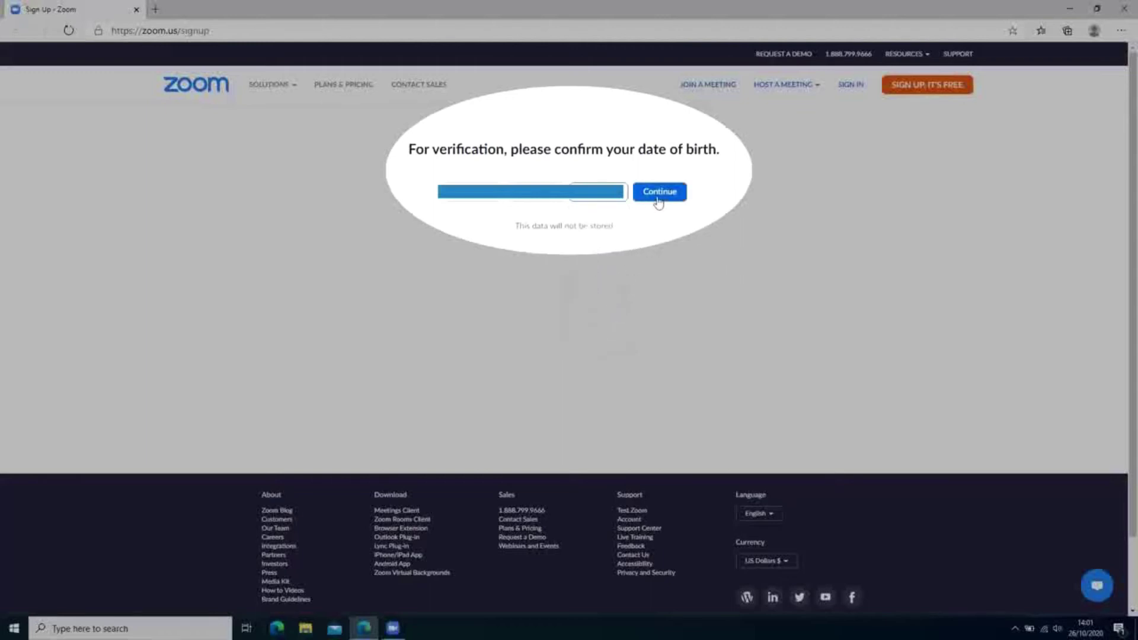
left_click(657, 198)
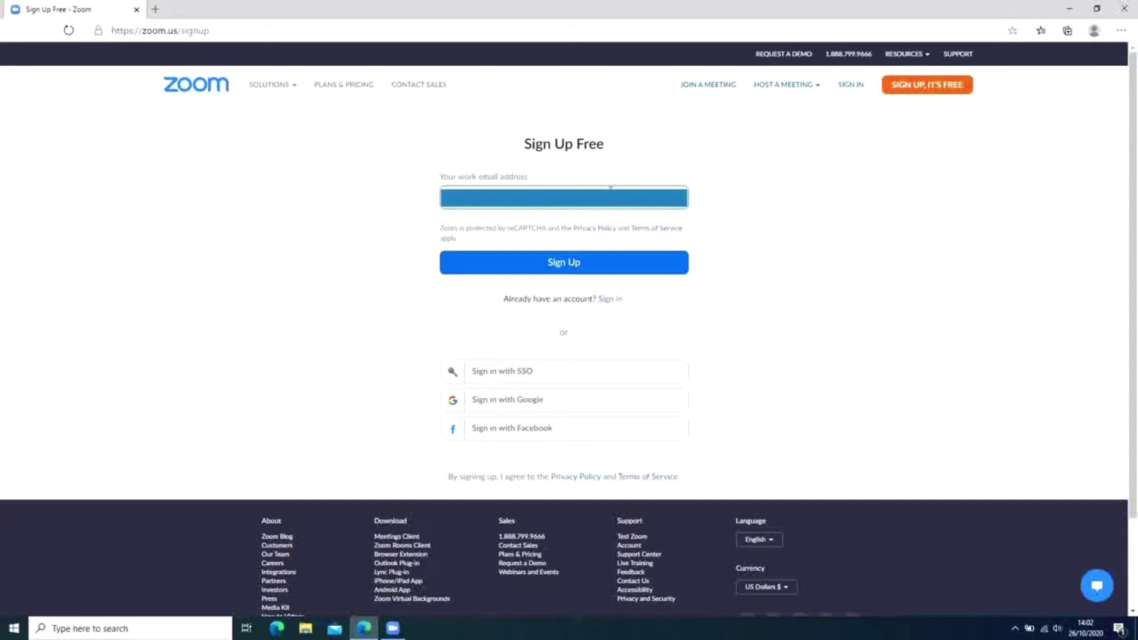
Submit the work email address to sign up for a free Zoom account.
left_click(635, 271)
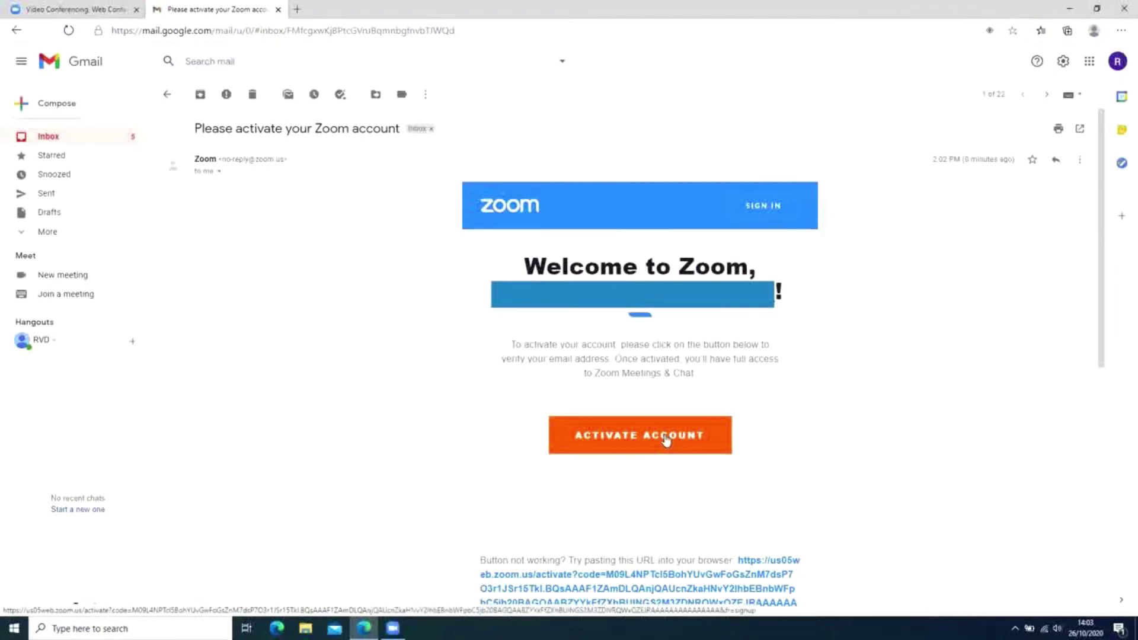
Use the ACTIVATE ACCOUNT button in Zoom's activation email.
left_click(666, 440)
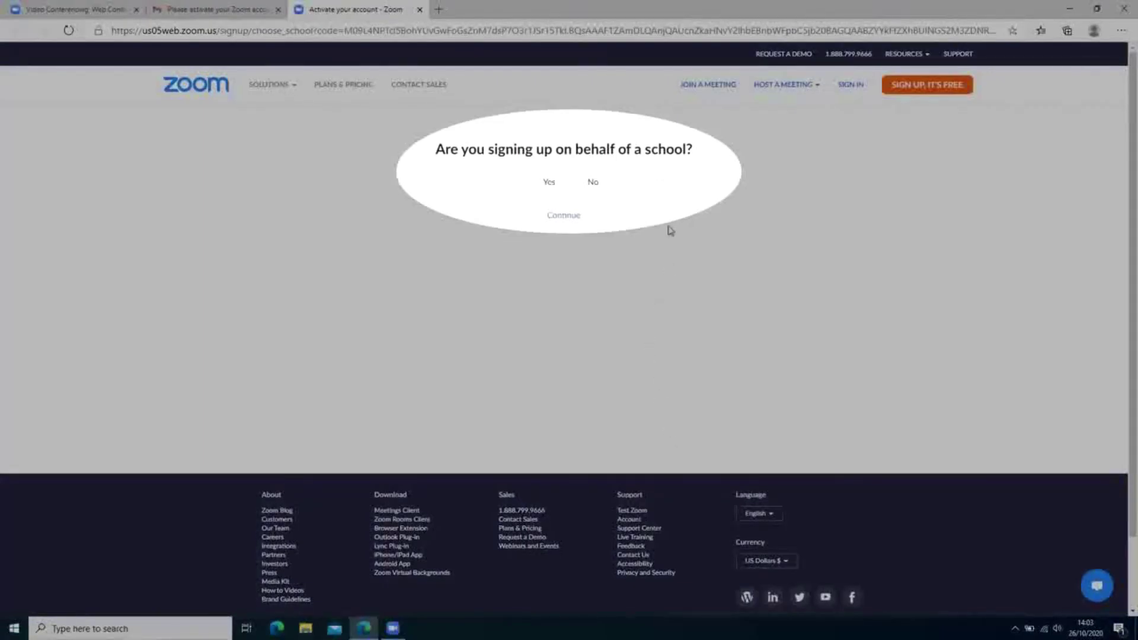
Answer No to signing up on behalf of a school and continue.
left_click(579, 185)
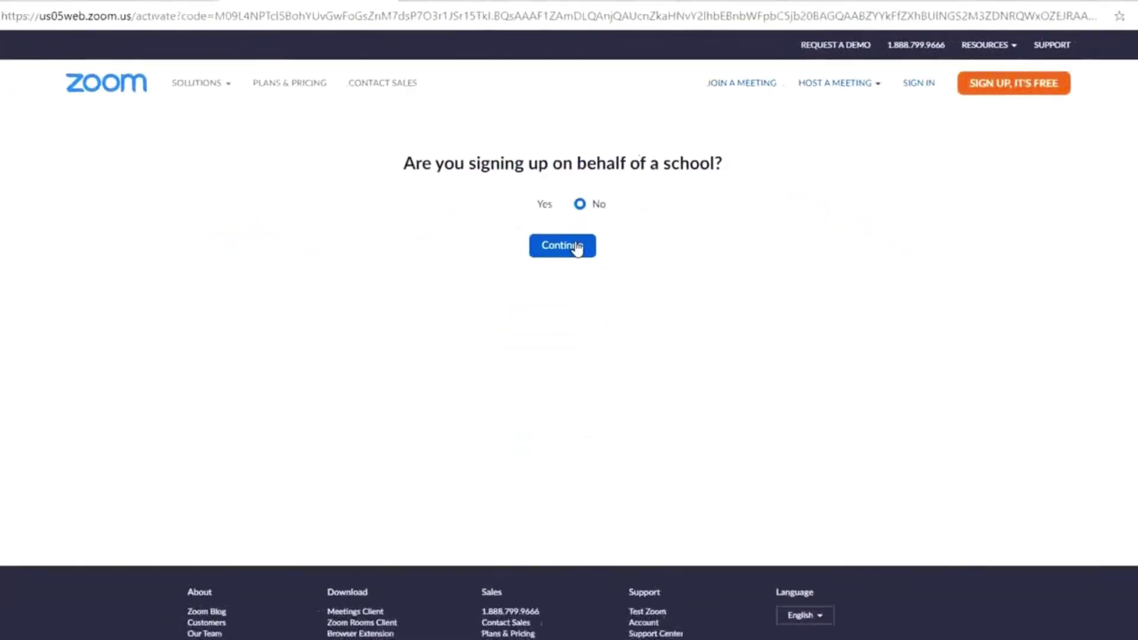
left_click(587, 452)
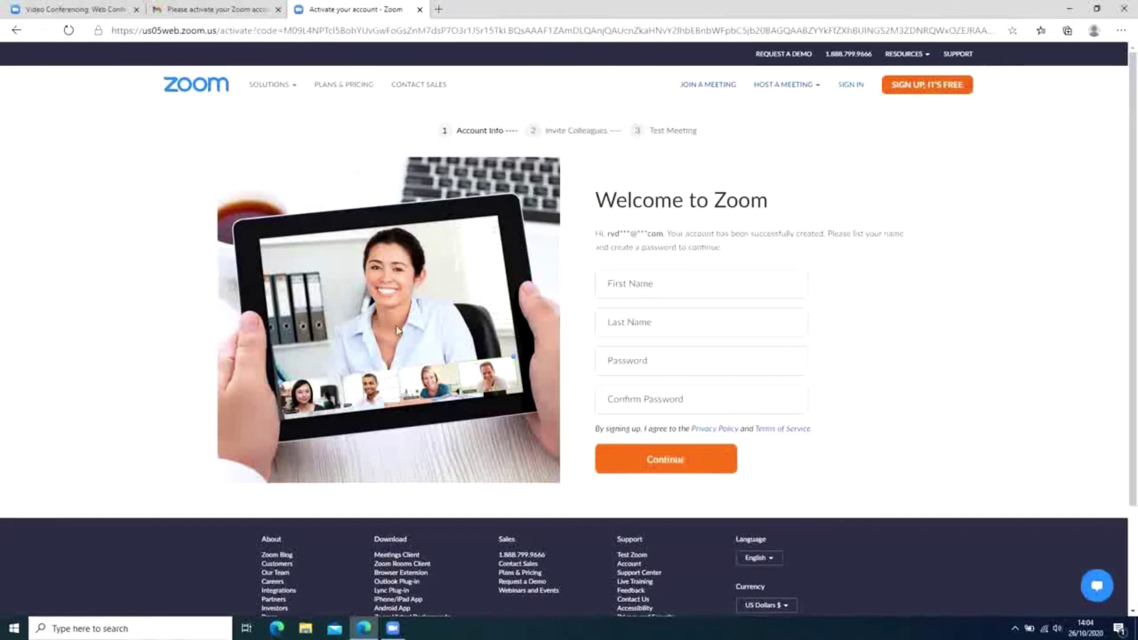
Fill in the first and last name, then enter the account password and confirm it.
left_click(743, 285)
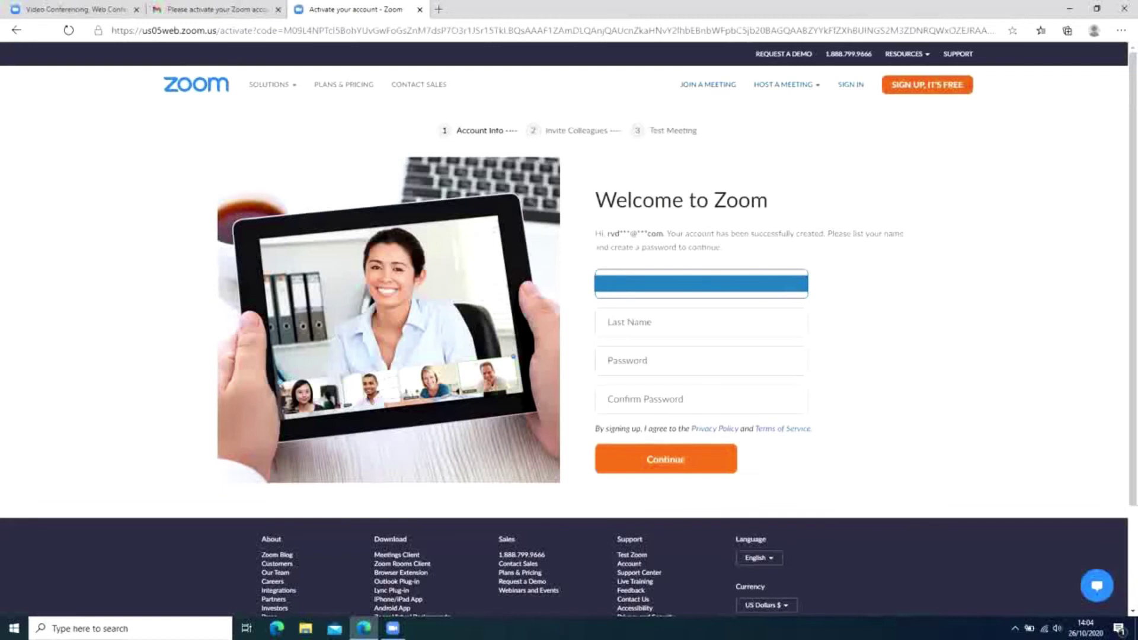
key("Tab")
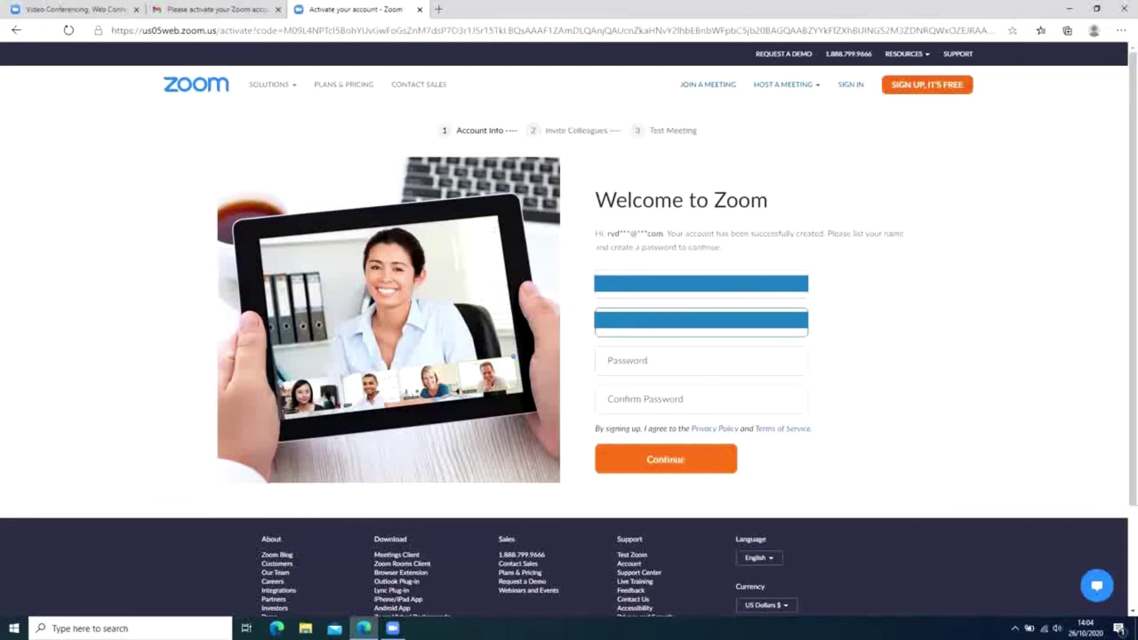
left_click(720, 355)
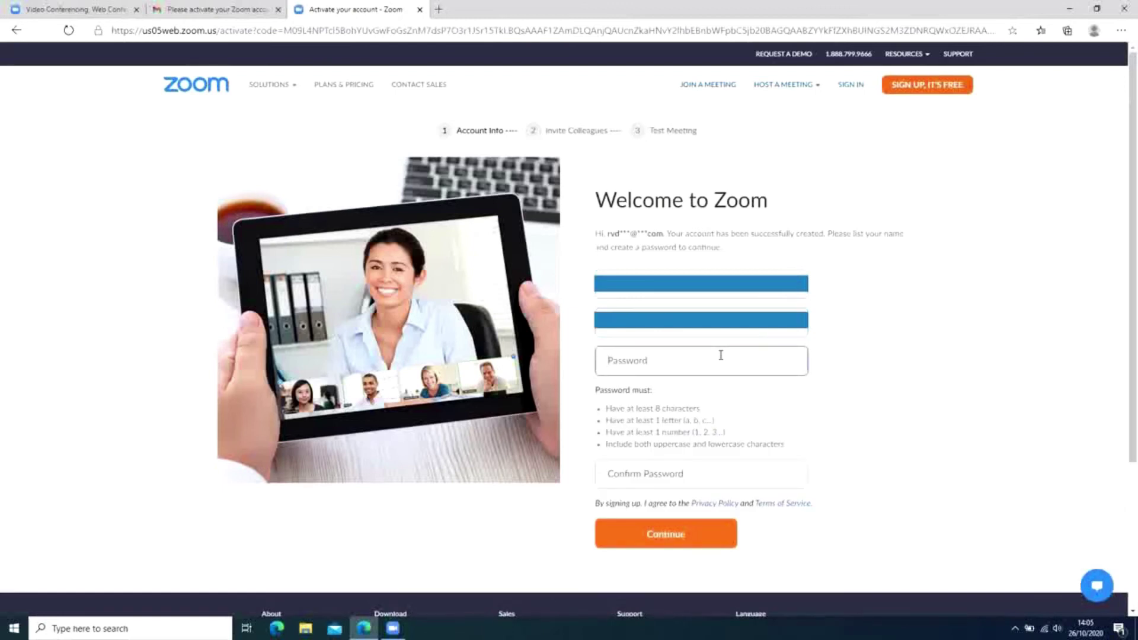
type("abcd1234")
left_click(668, 471)
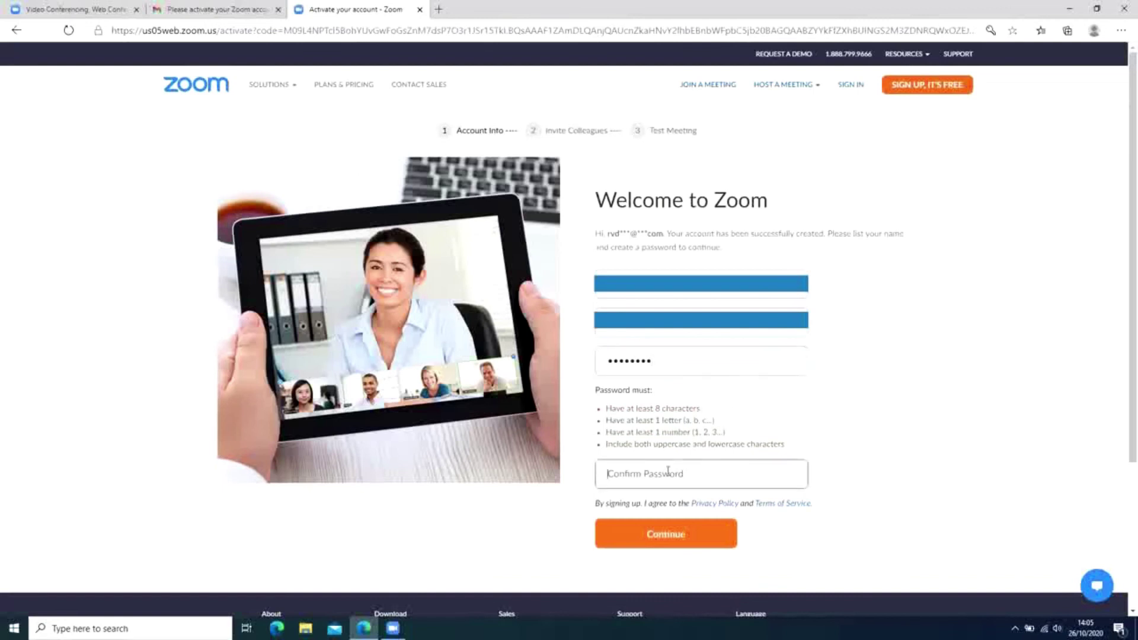
type("Abcd12345")
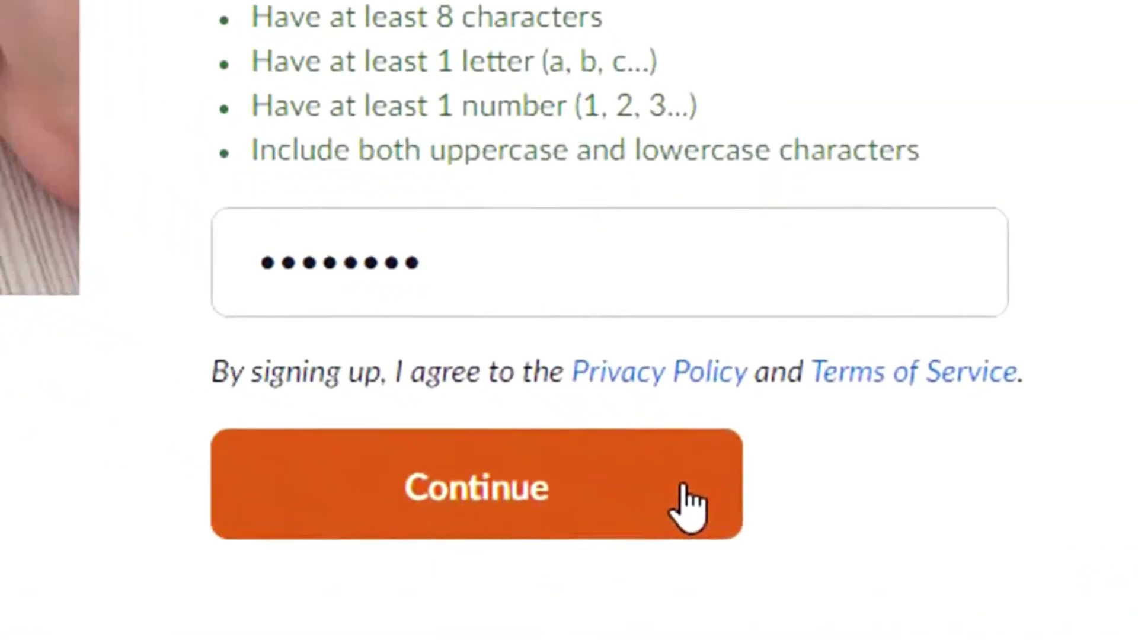
Submit the account details and skip inviting colleagues on the Don't Zoom Alone page.
left_click(687, 502)
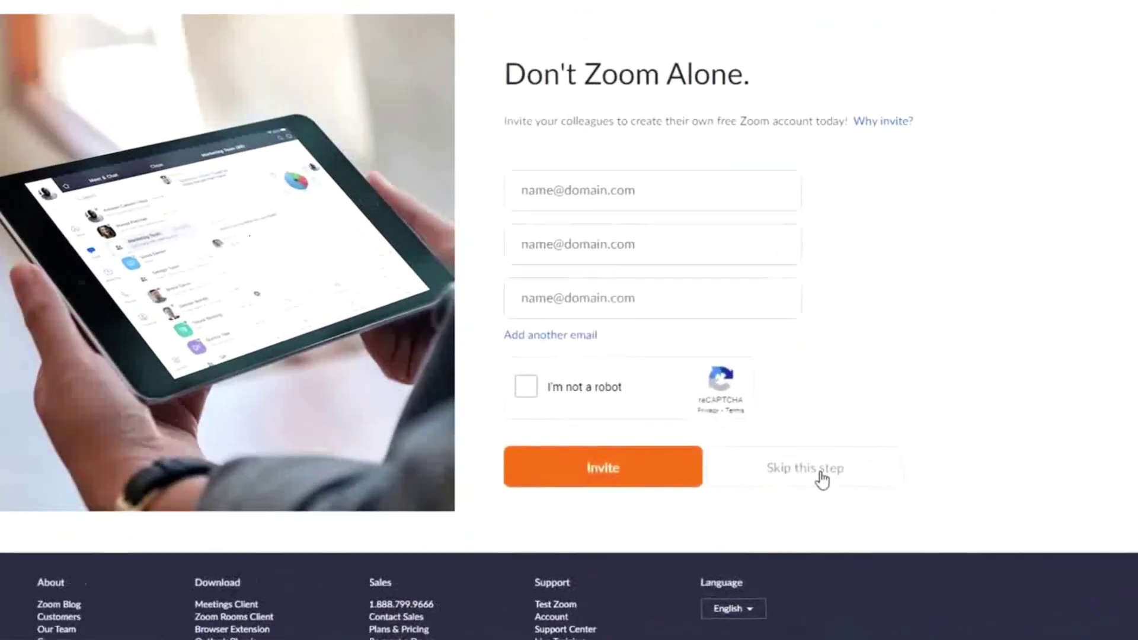
left_click(821, 479)
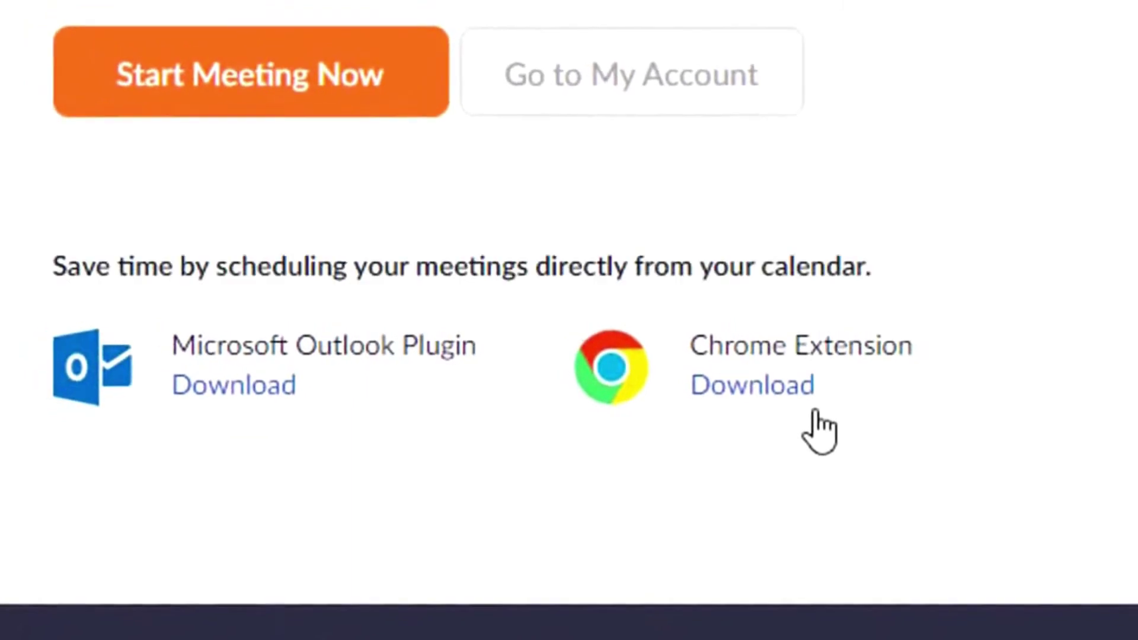